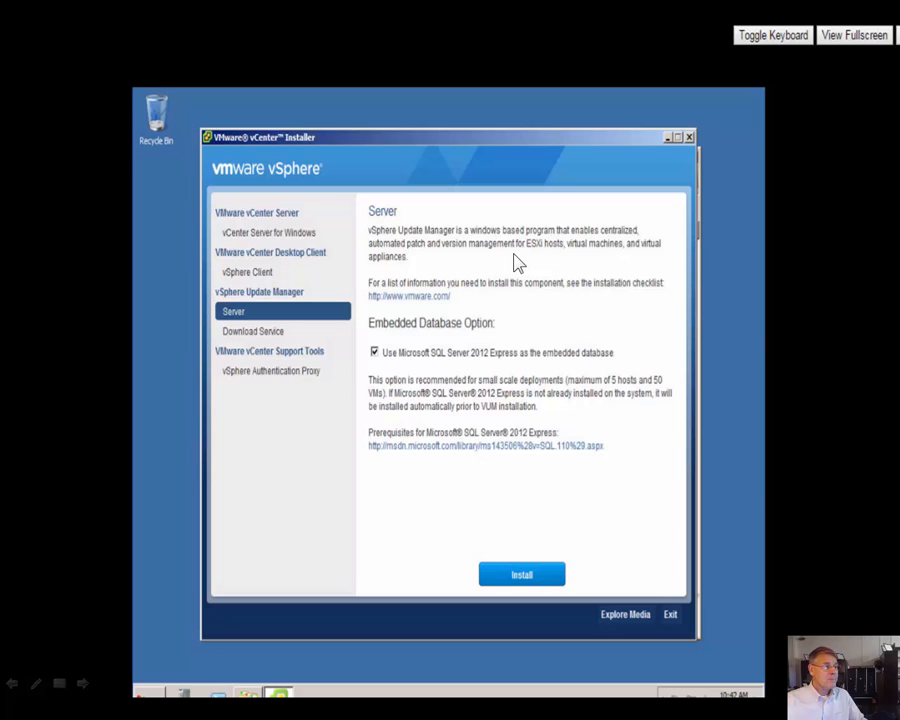
- Install the vSphere Update Manager server using the embedded Microsoft SQL Server 2008 R2 Express database and the entered vCenter Server connection details
click(521, 575)
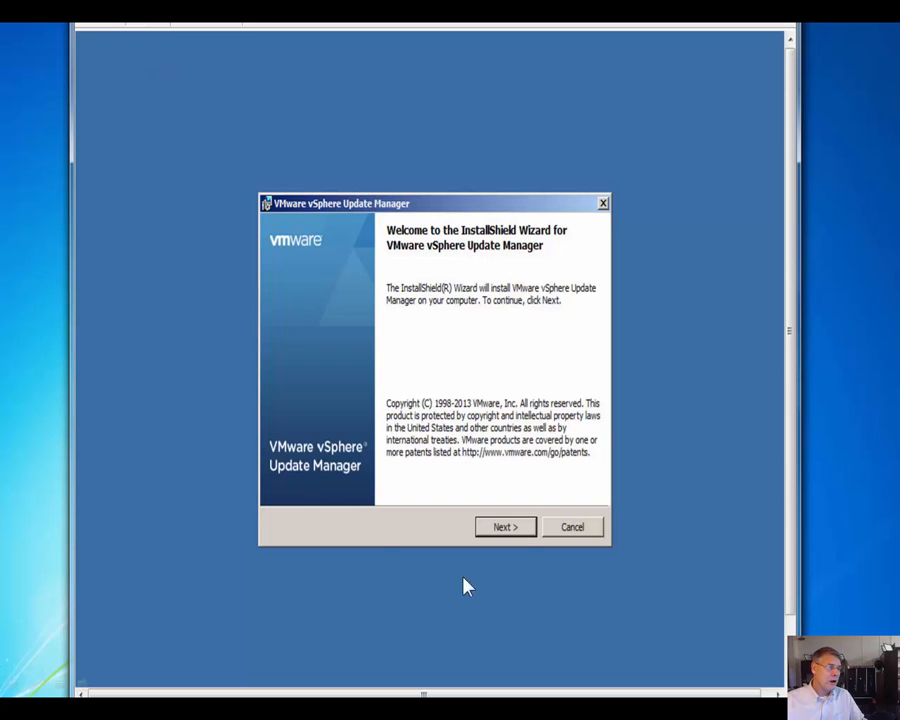
click(505, 527)
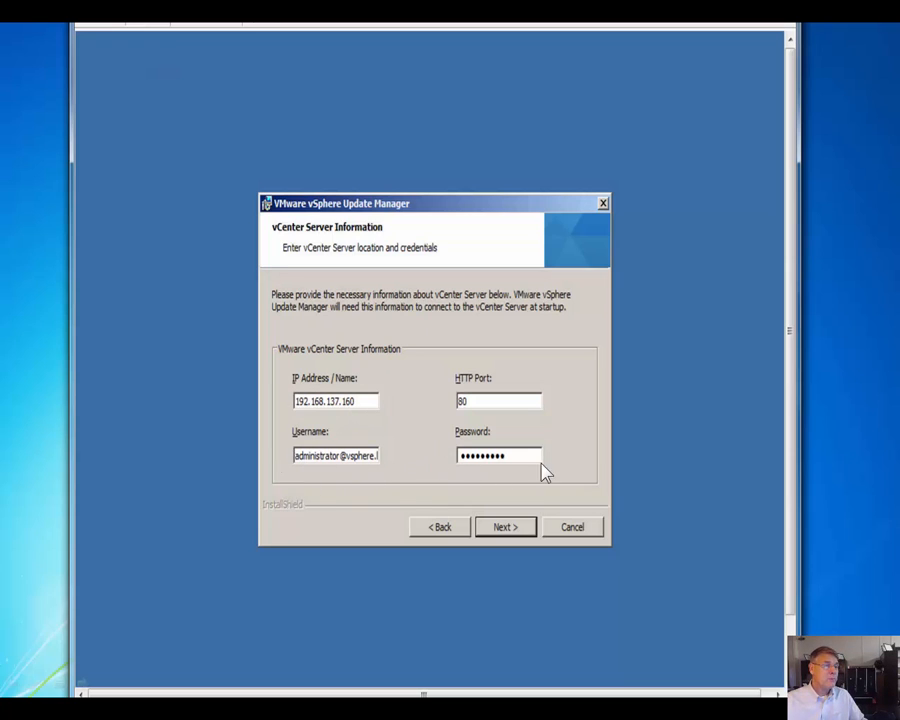
click(507, 528)
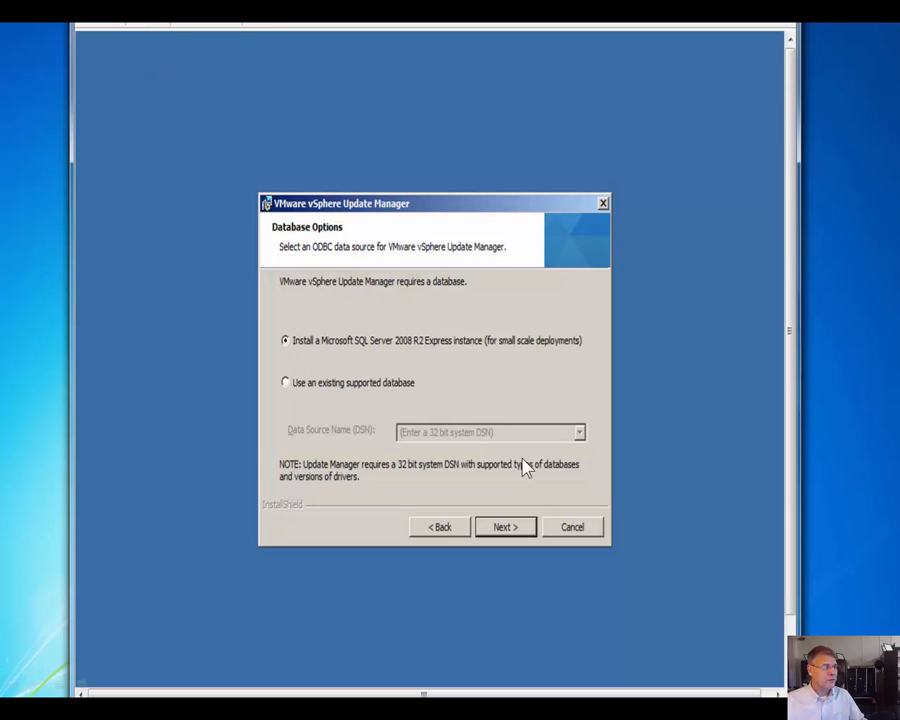
click(505, 527)
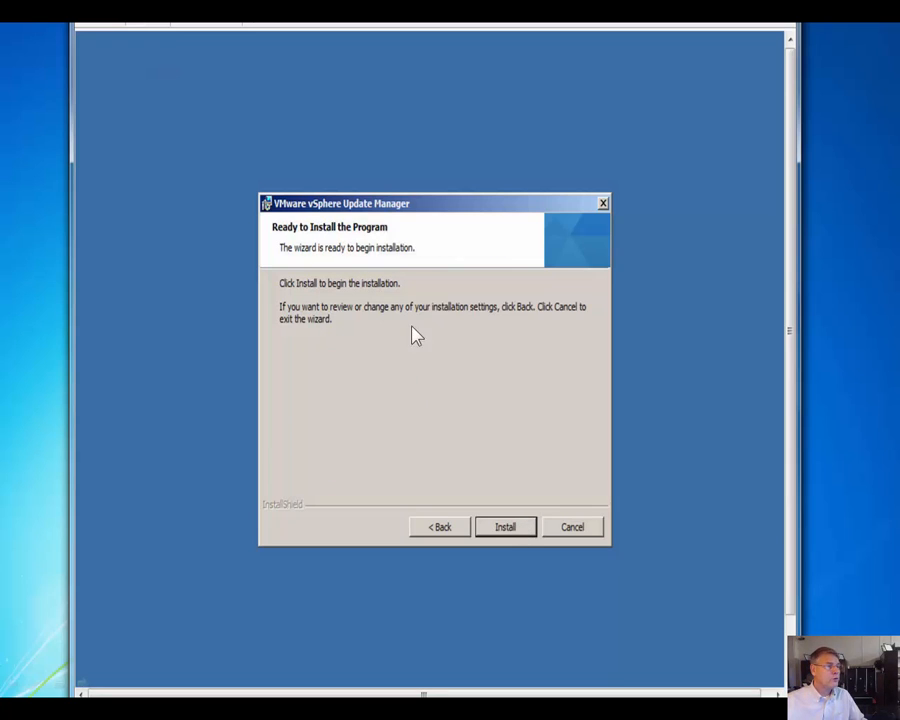
click(520, 529)
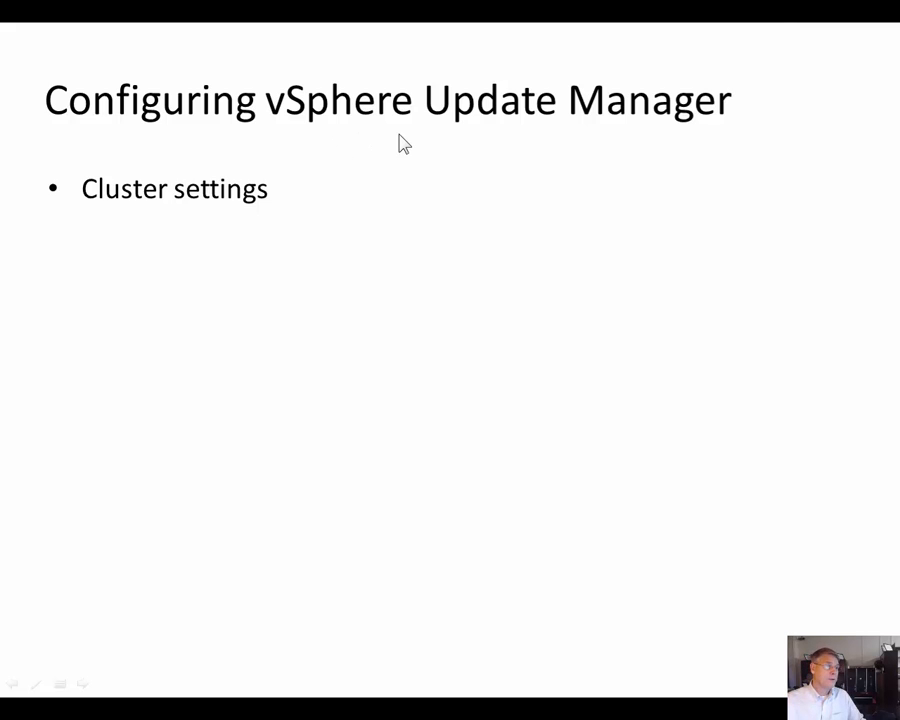
- Switch to vSphere Client and open Update Manager administration from the Home view
key(alt+Tab)
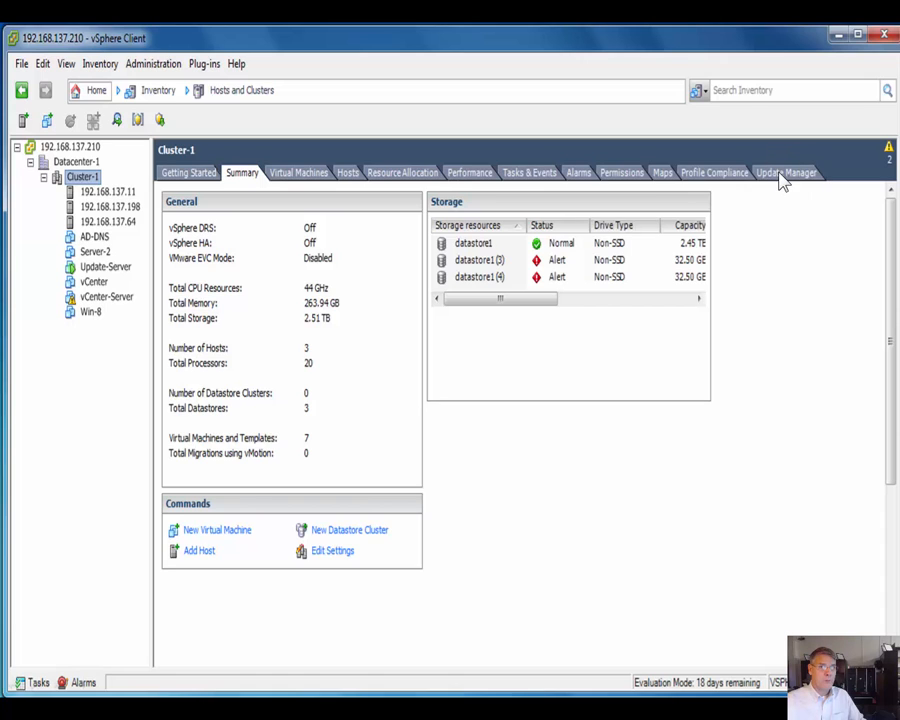
click(96, 91)
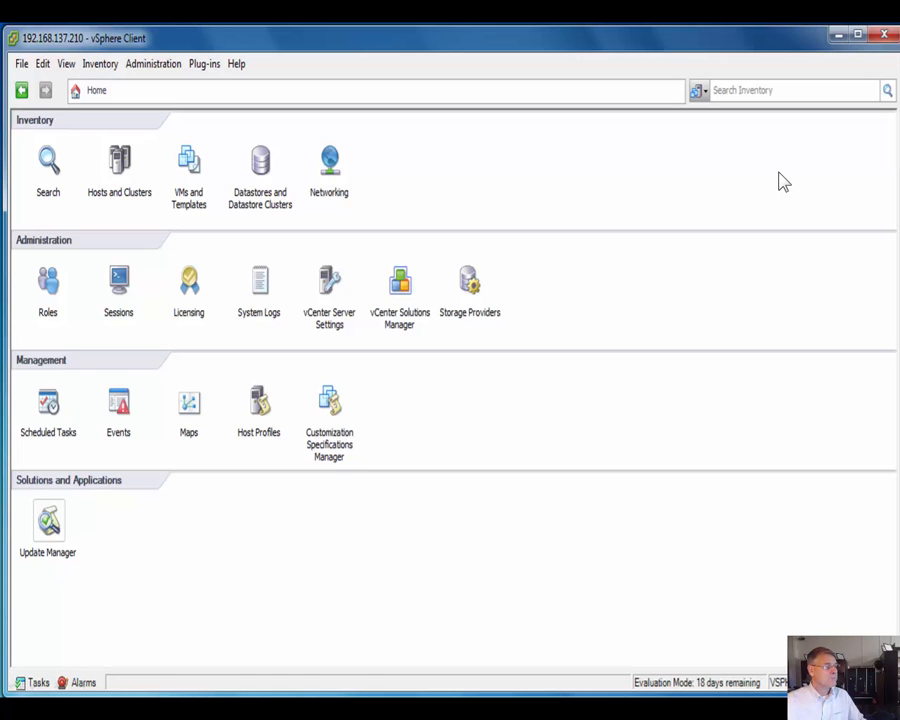
double_click(50, 537)
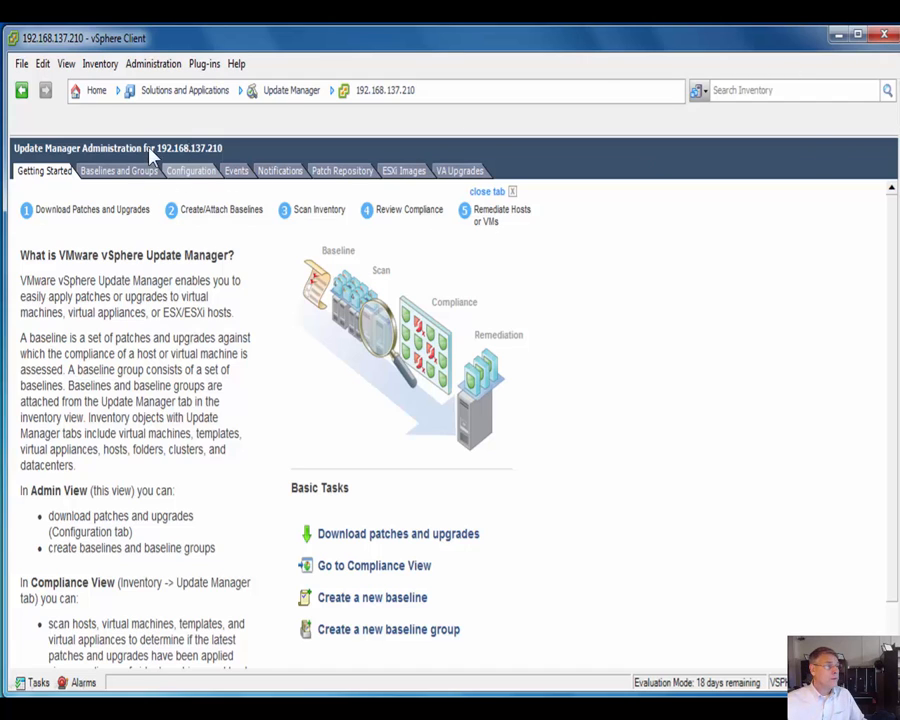
- Review Update Manager's network connectivity, download settings, download schedule and notification check schedule, inspecting the schedule's start time and interval without changing them
click(195, 172)
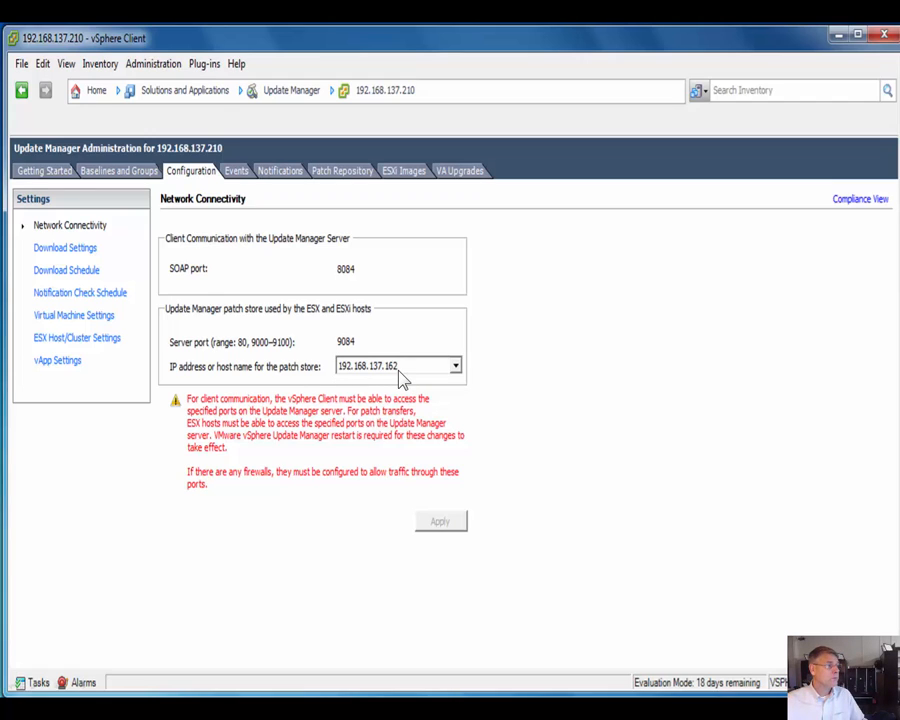
click(60, 250)
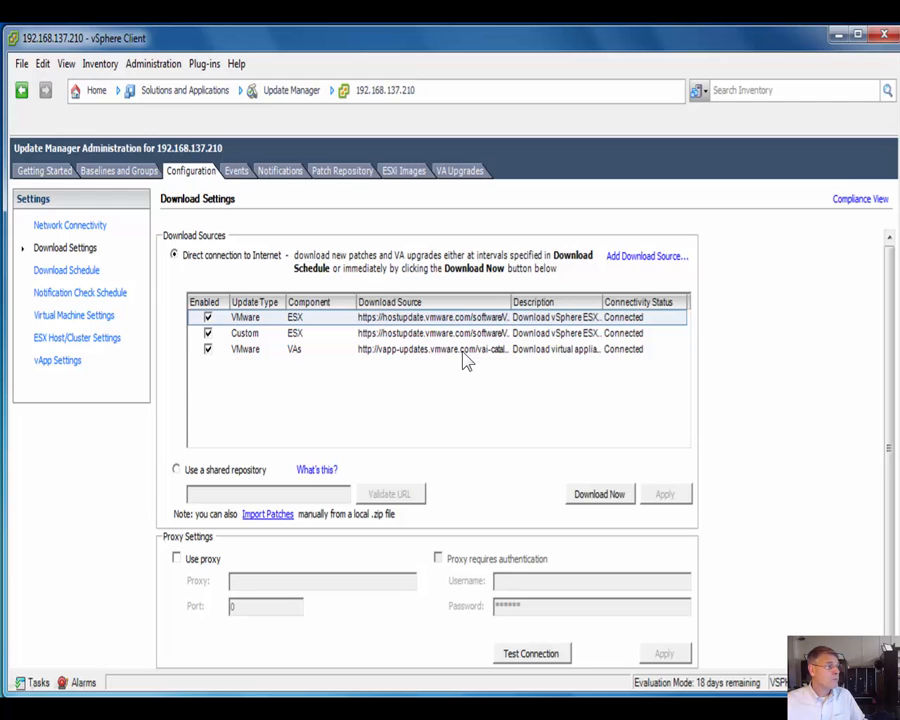
click(90, 274)
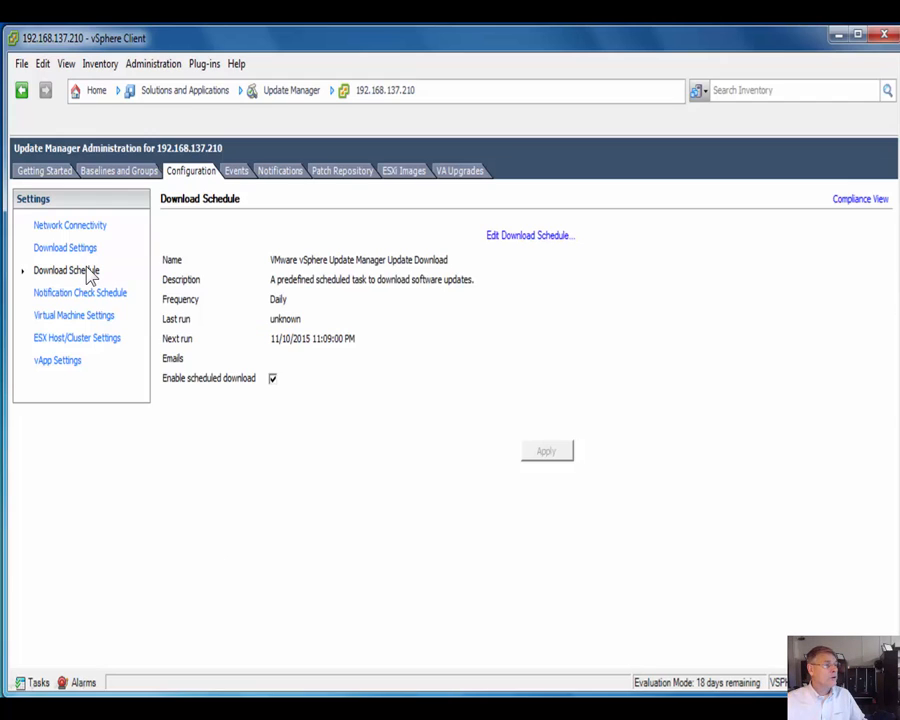
click(509, 240)
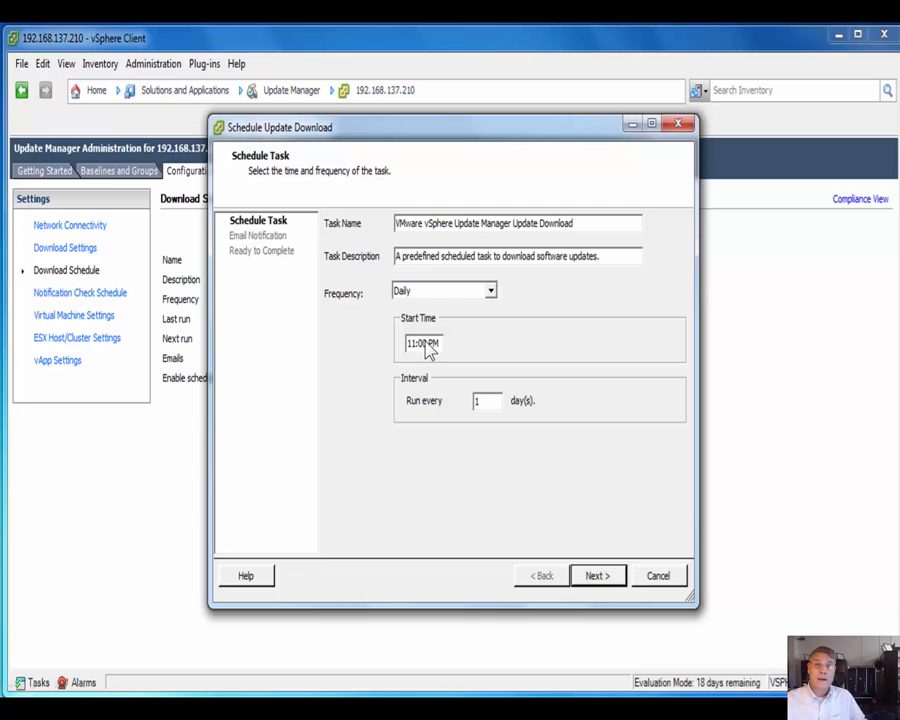
click(656, 580)
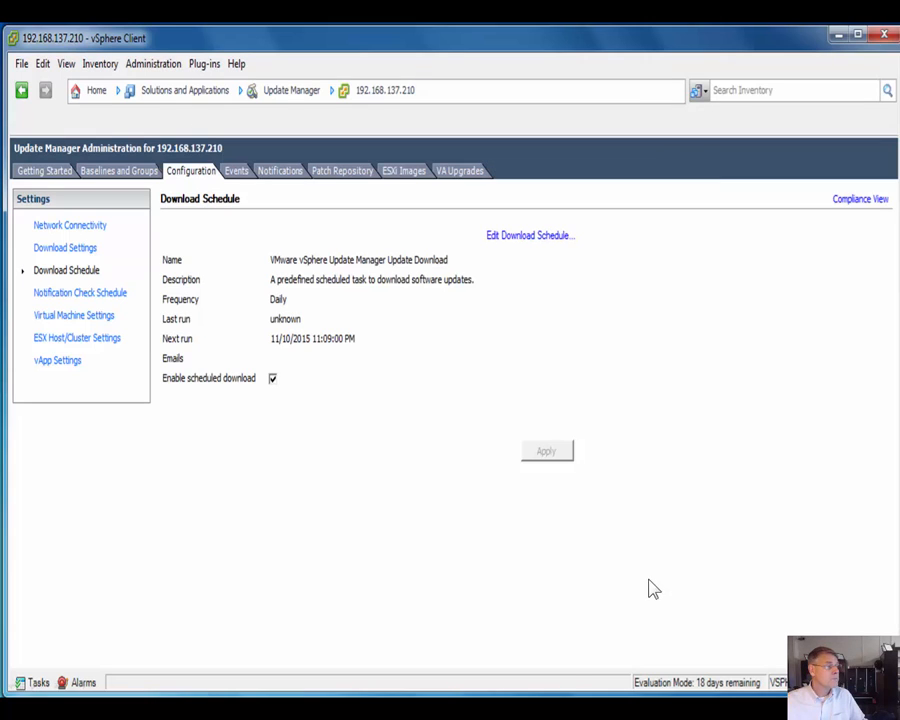
click(92, 293)
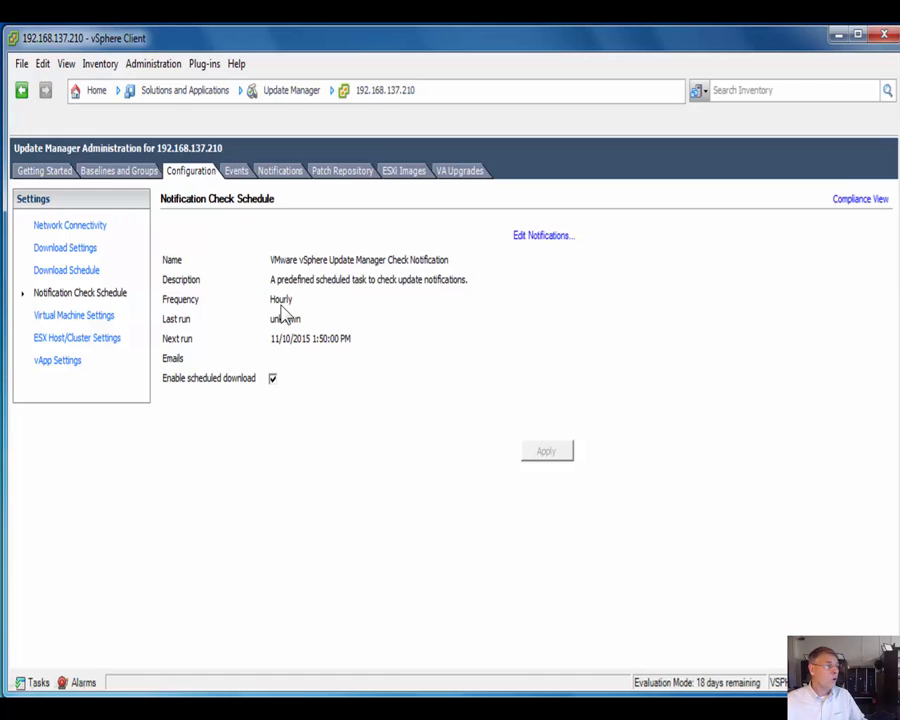
- Enable taking a snapshot of virtual machines before remediation, using the option to keep it for 48 hours
click(73, 318)
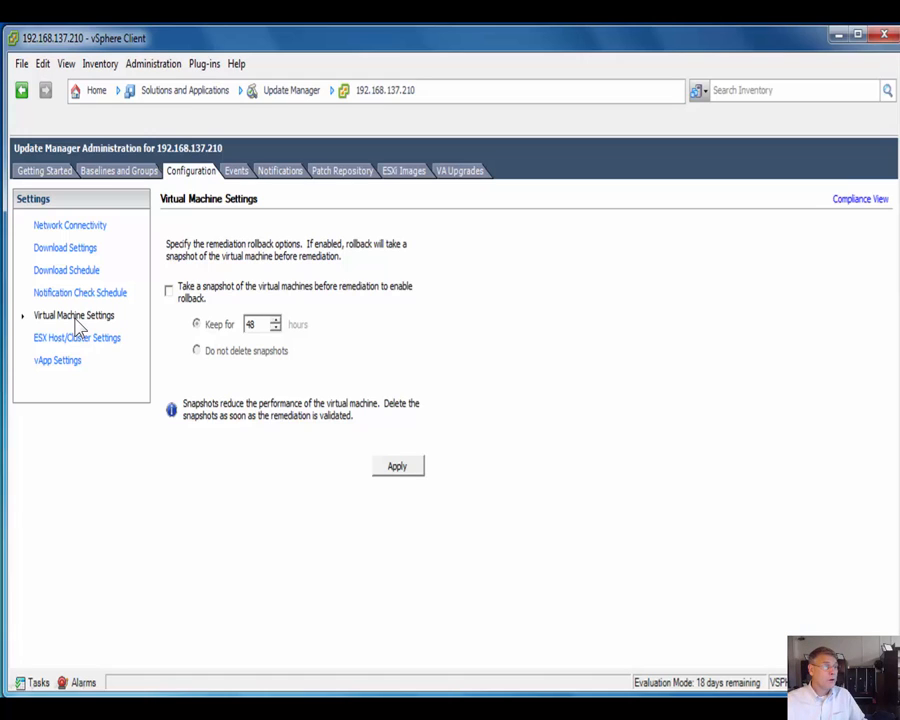
click(169, 291)
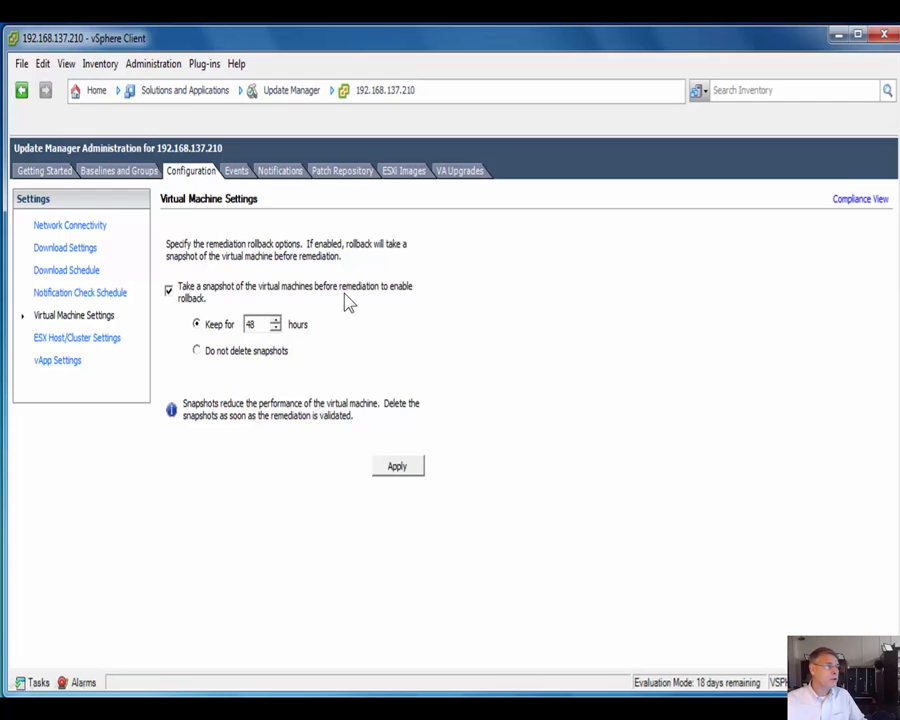
double_click(250, 328)
- In the ESX host maintenance mode settings, keep Do Not Change VM Power State and enable temporarily disabling removable media devices
click(84, 340)
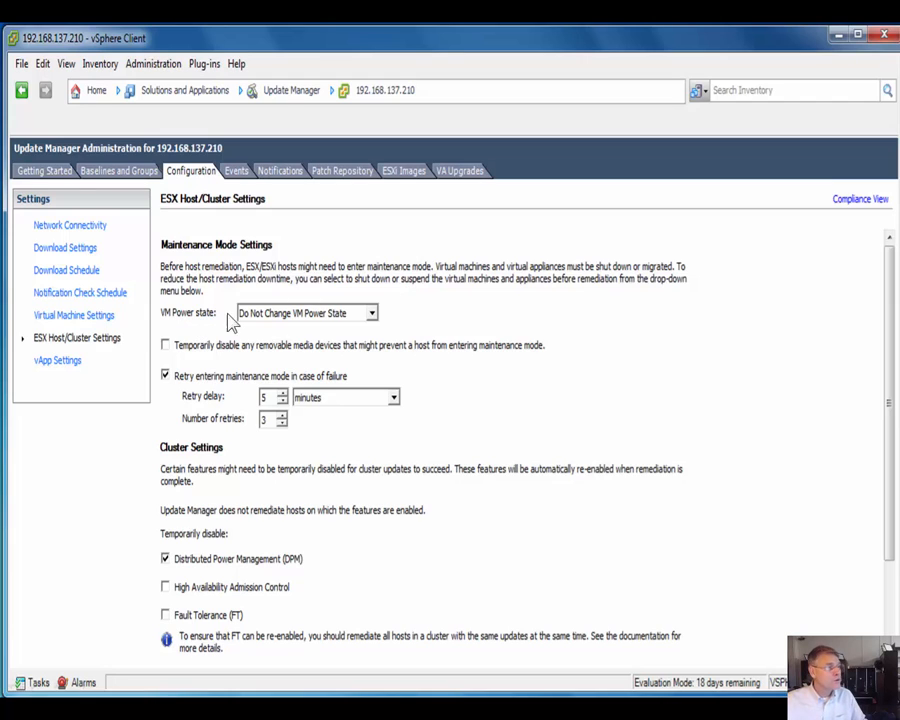
click(372, 314)
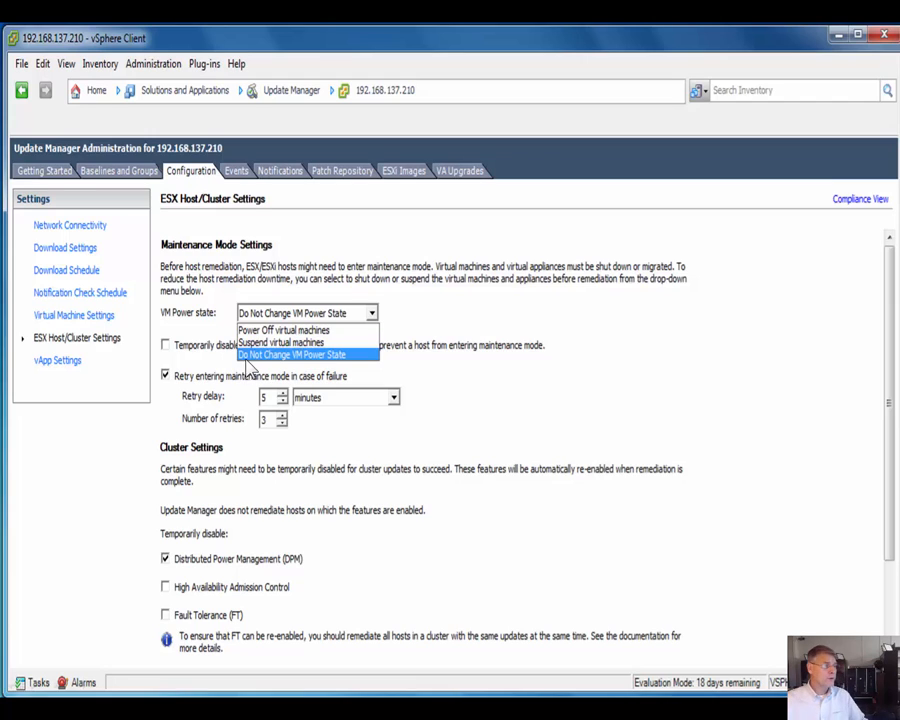
click(322, 356)
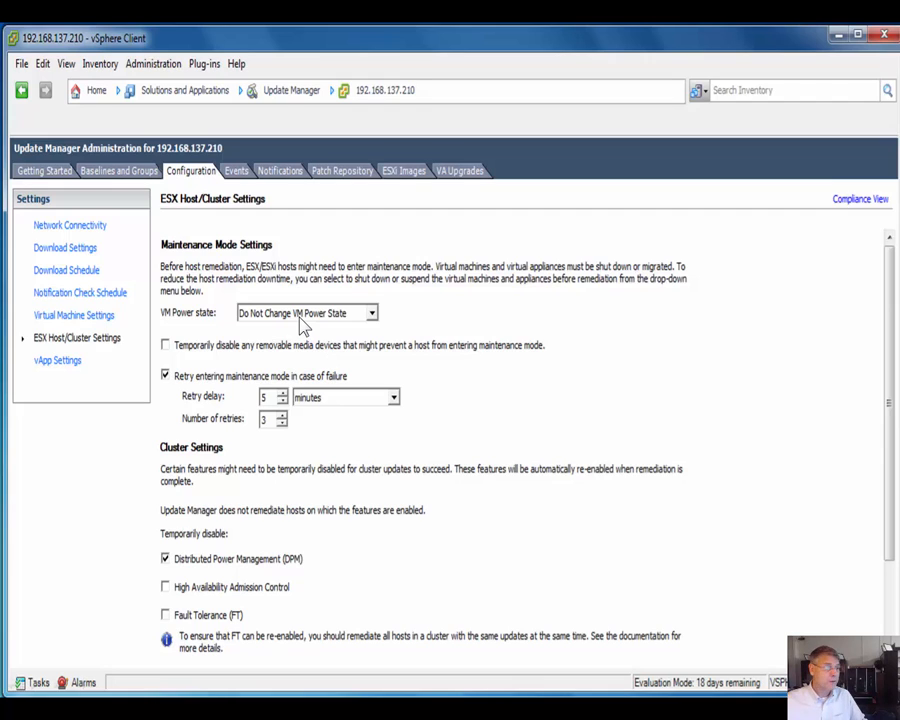
click(165, 345)
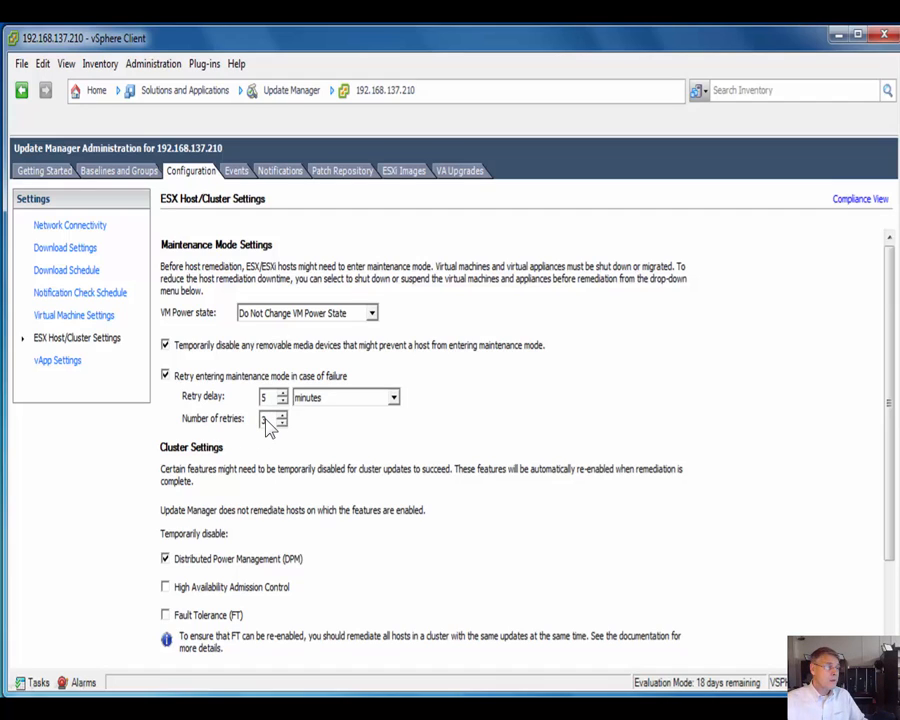
- Set the cluster settings to temporarily disable Distributed Power Management, High Availability Admission Control and Fault Tolerance
scroll(206, 314, down, 3)
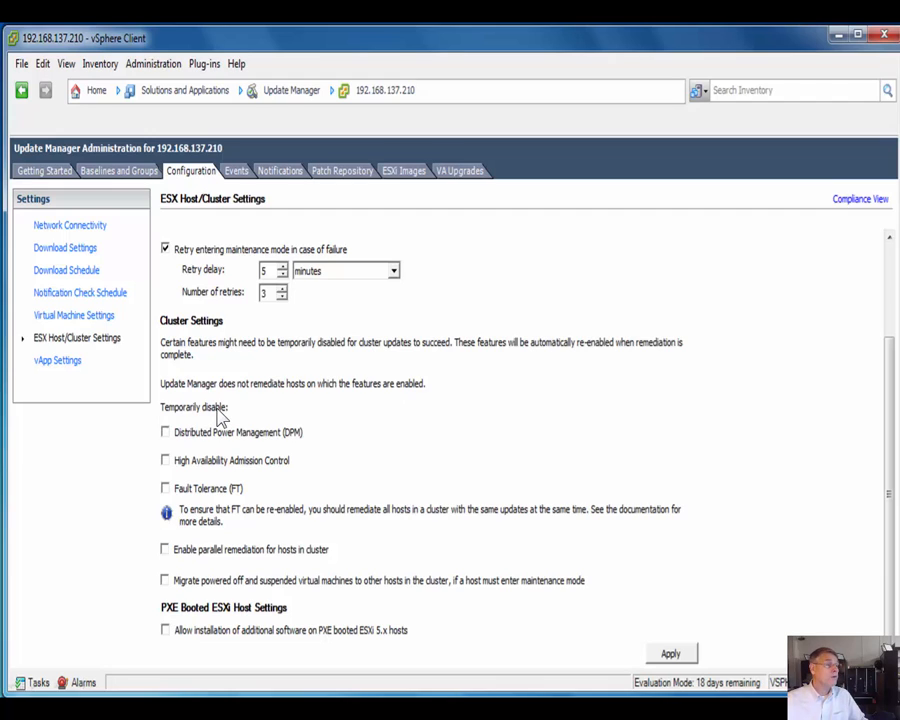
click(170, 438)
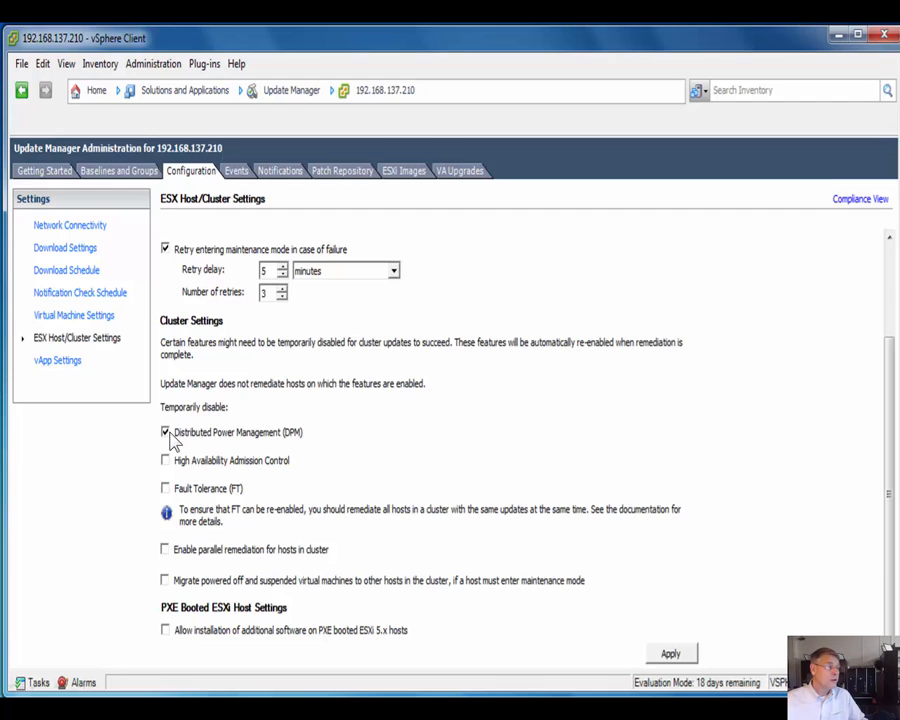
click(166, 463)
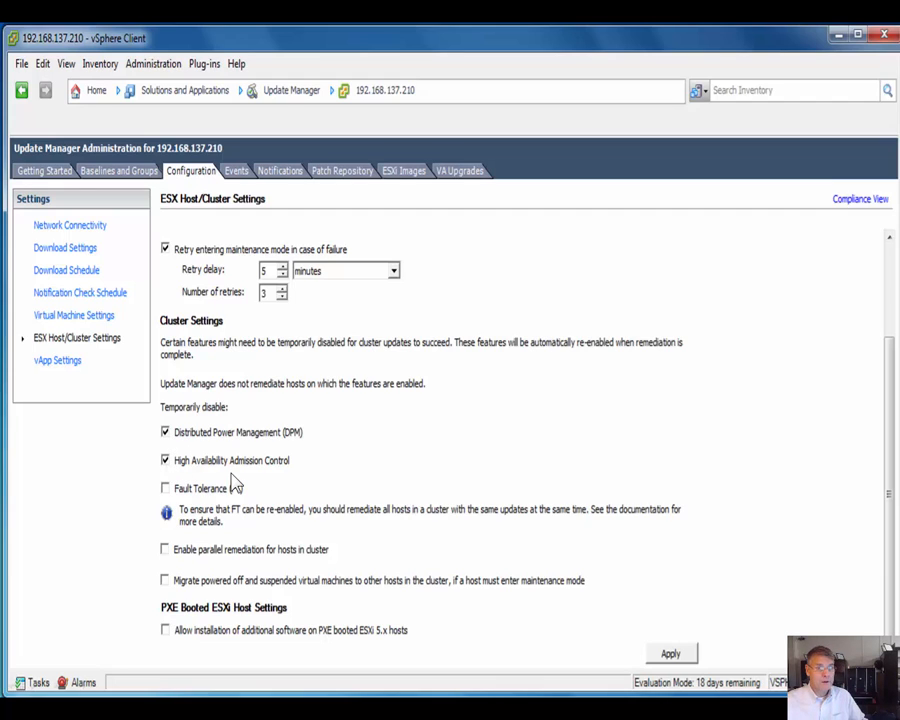
click(166, 488)
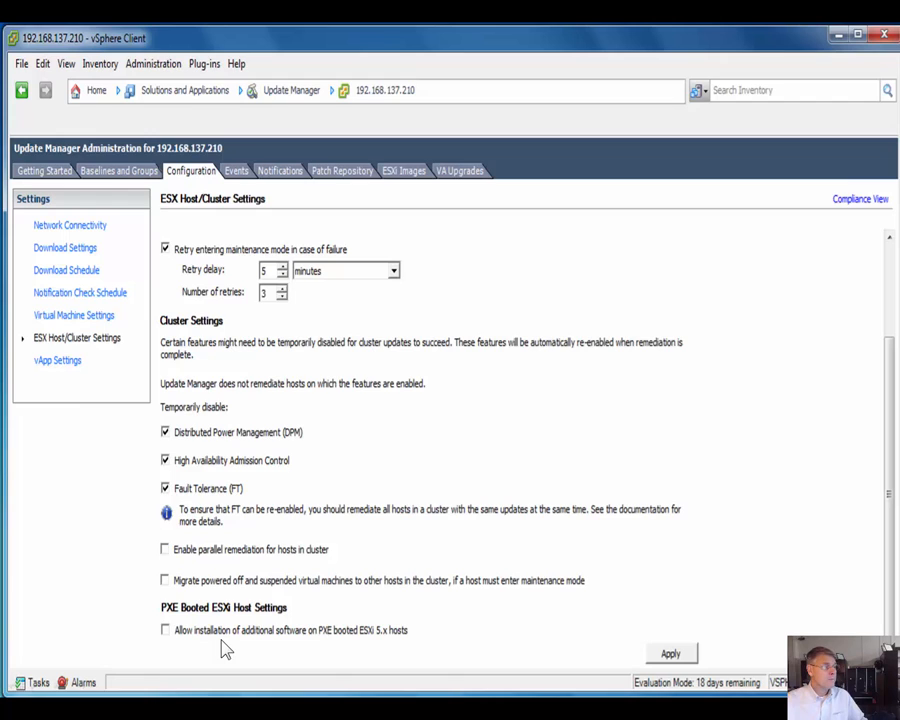
- Enable smart reboot after remediation in the vApp settings and leave the Update Manager configuration
click(60, 361)
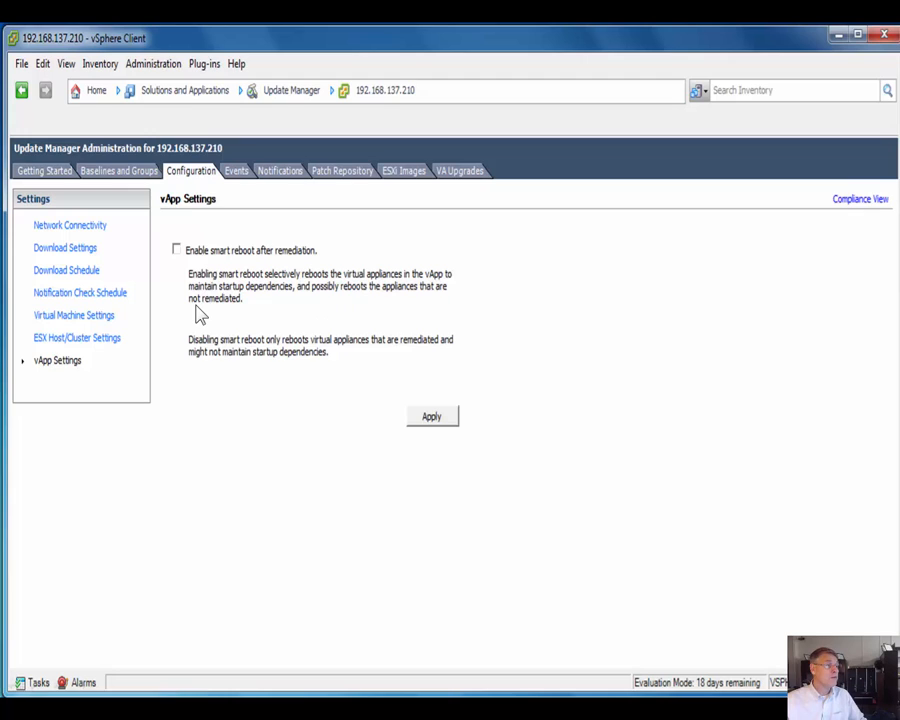
click(177, 250)
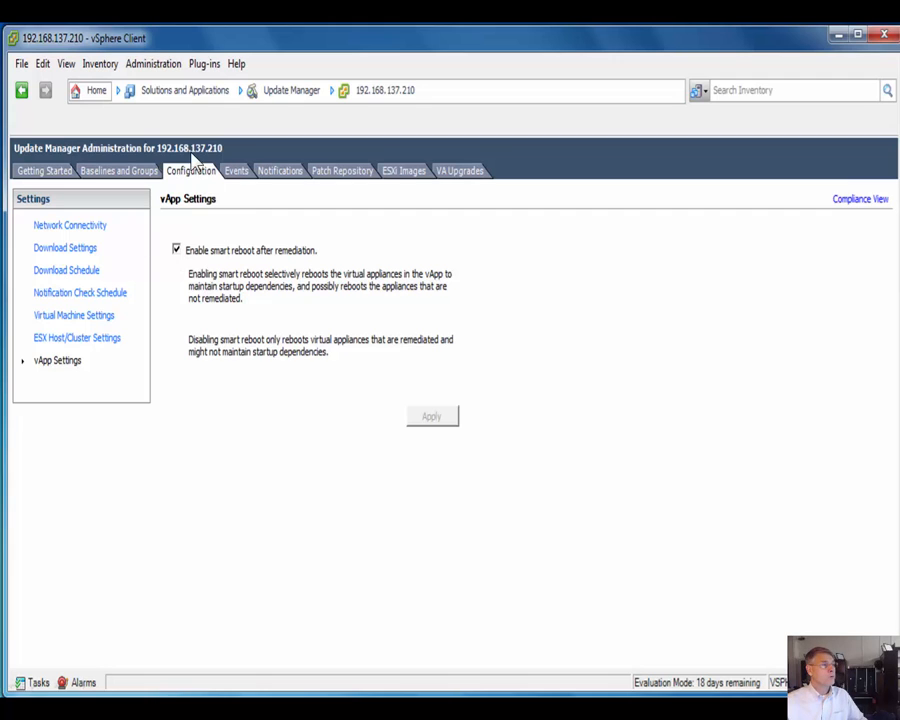
click(884, 35)
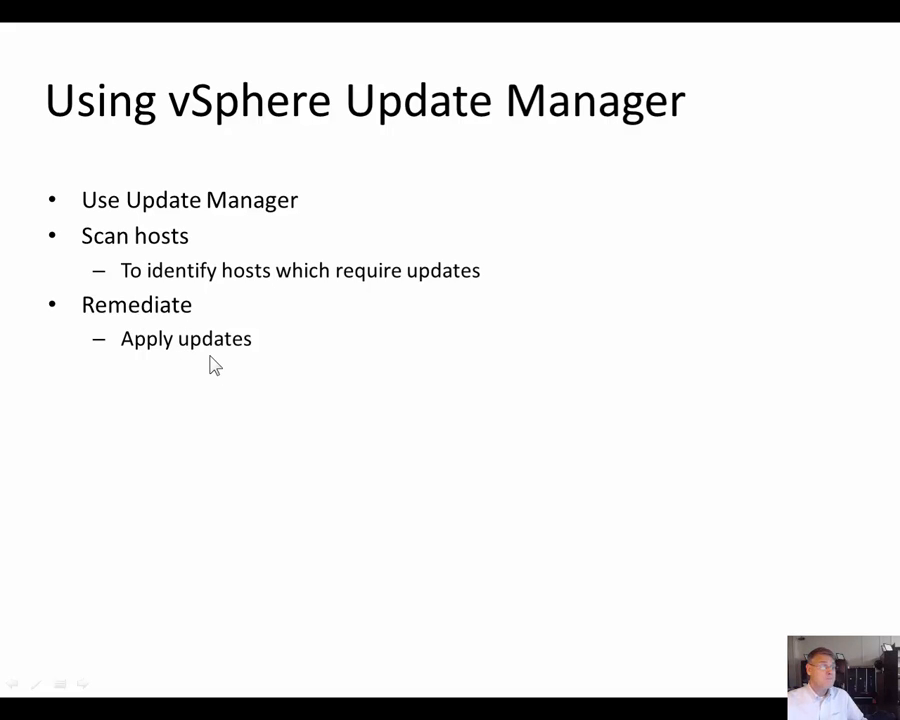
- Switch back to vSphere Client and attach the predefined Critical Host Patches and Non-Critical Host Patches baselines to Cluster-1
key(alt+Tab)
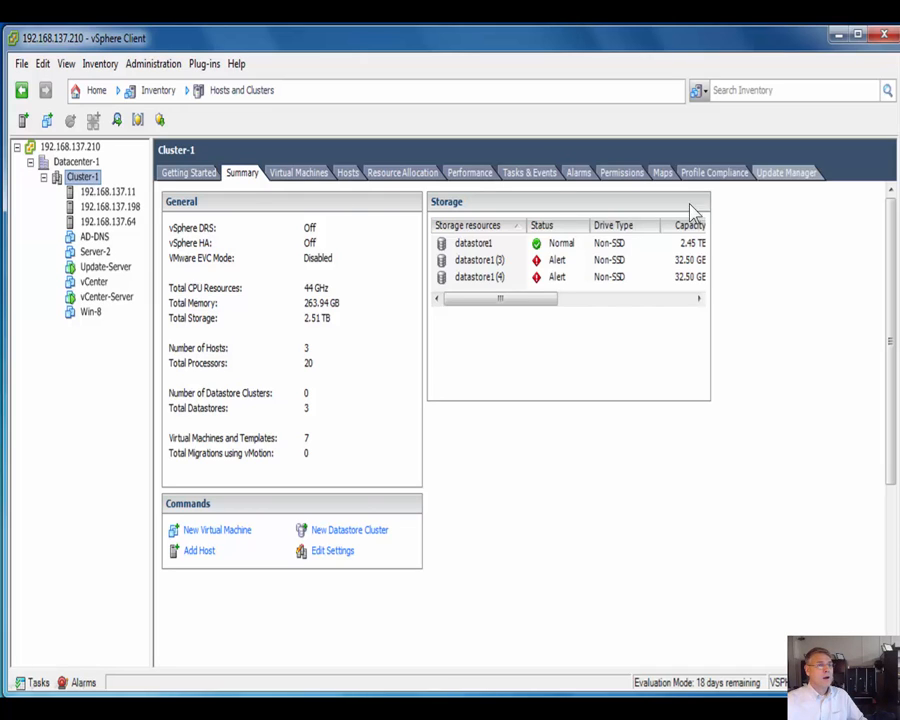
click(790, 175)
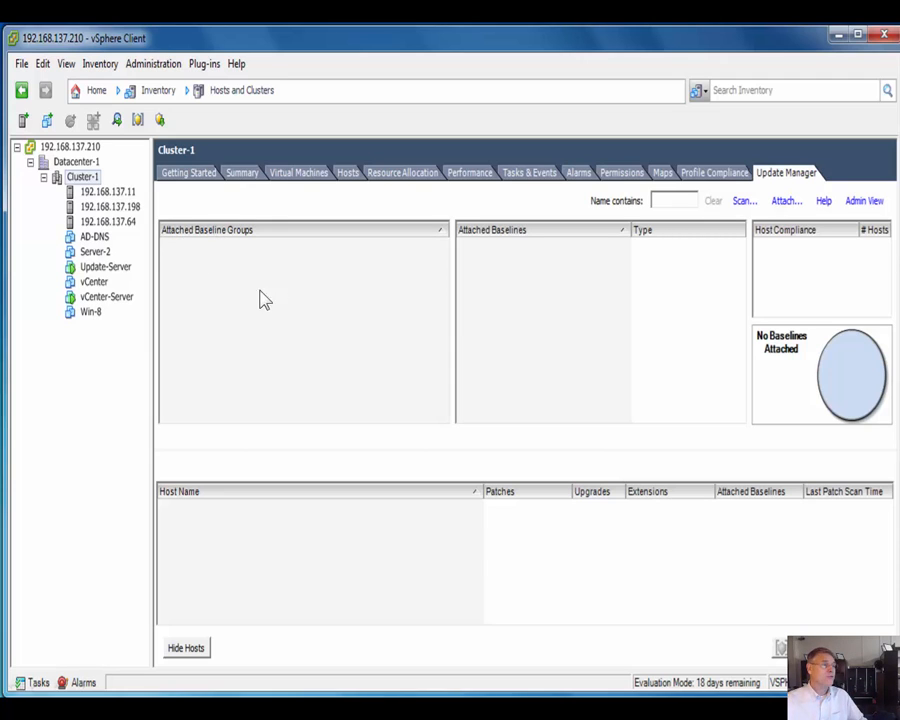
right_click(229, 258)
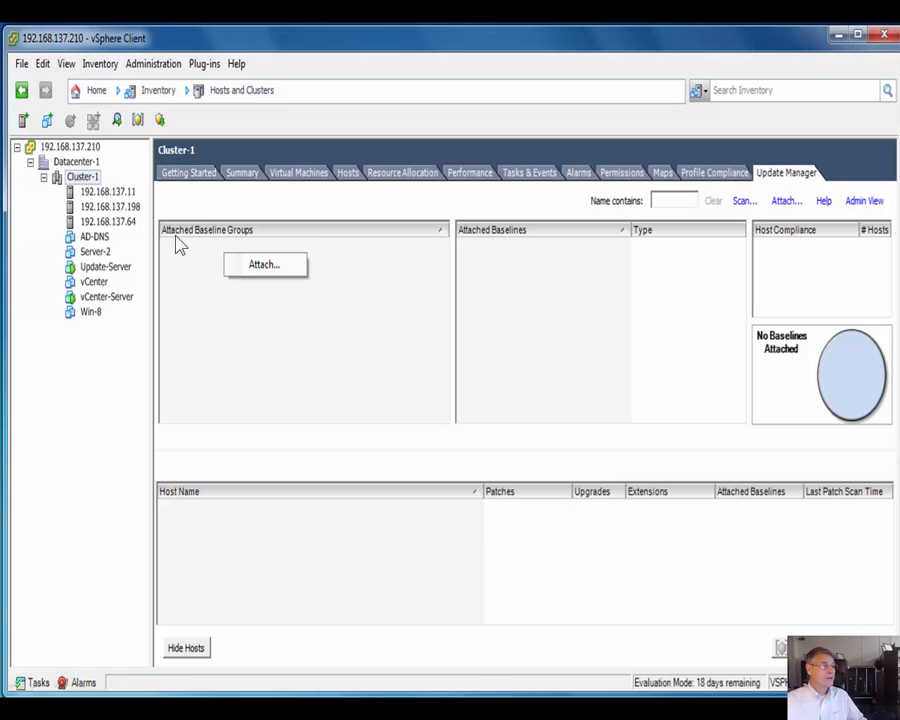
click(264, 267)
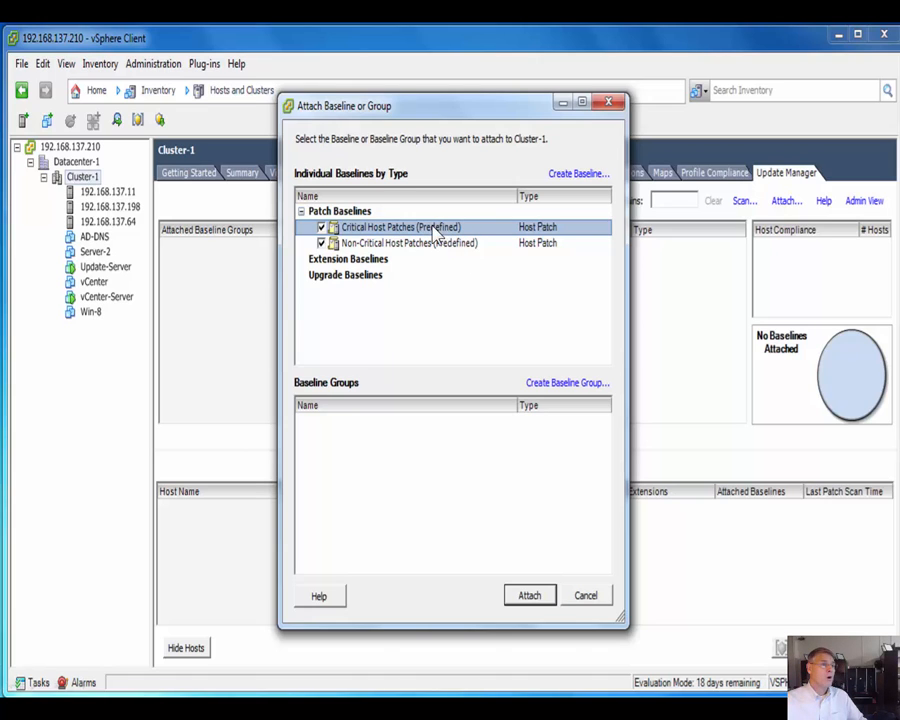
click(529, 598)
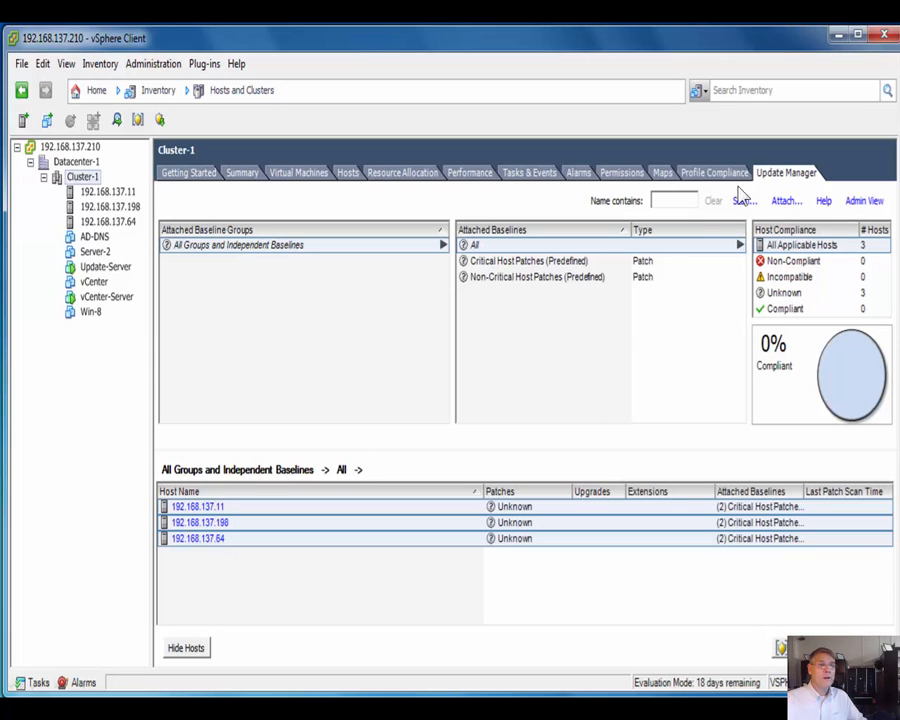
- Scan the hosts in Cluster-1 for patches and extensions as well as upgrades
click(741, 202)
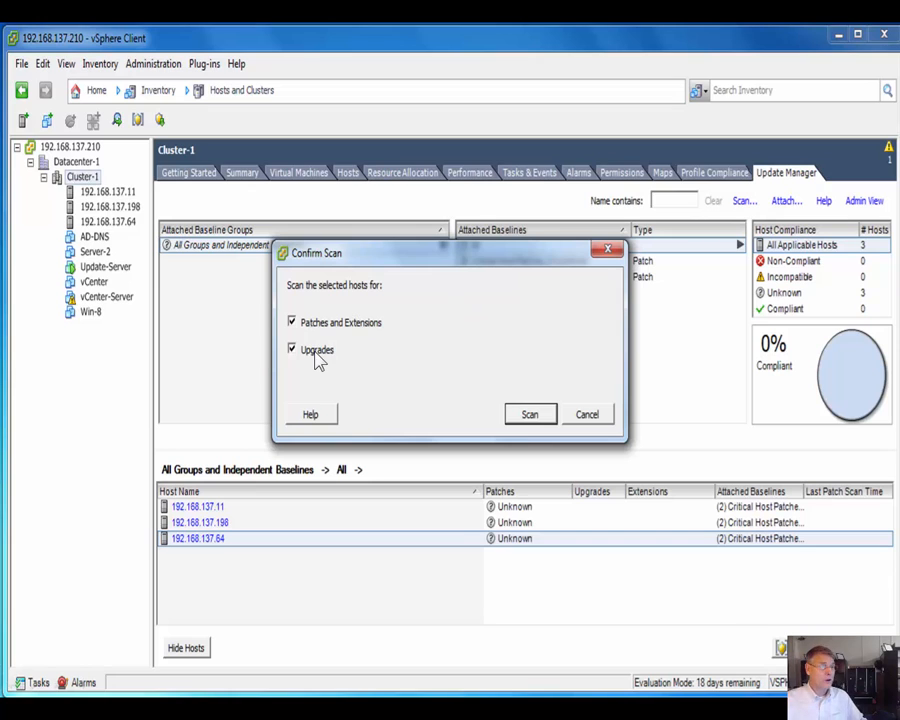
click(527, 415)
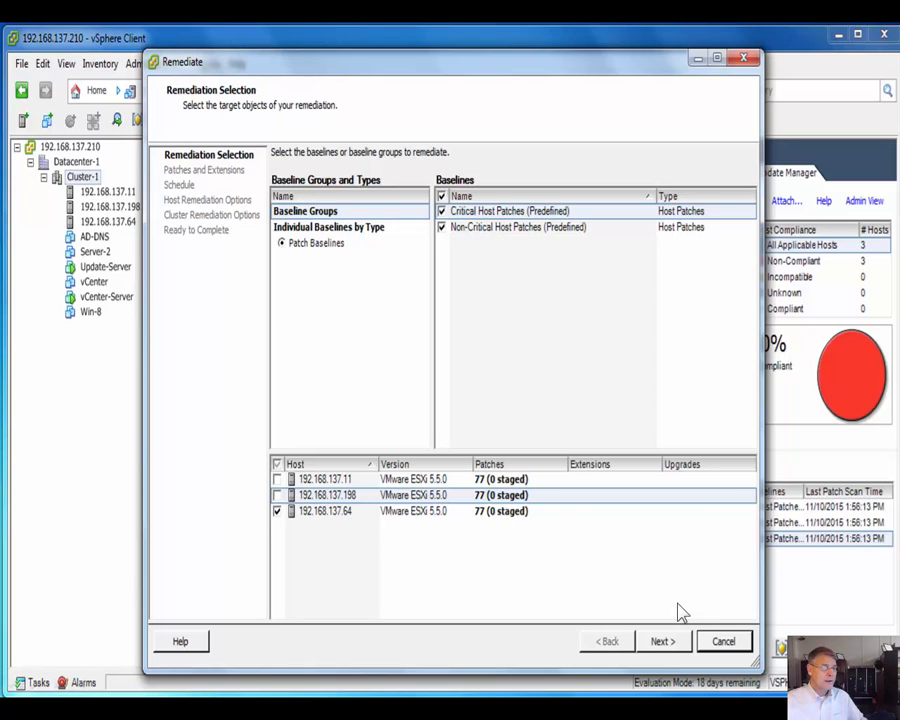
- Remediate host 192.168.137.64 against the critical and non-critical host patch baselines, including all listed patches
click(672, 644)
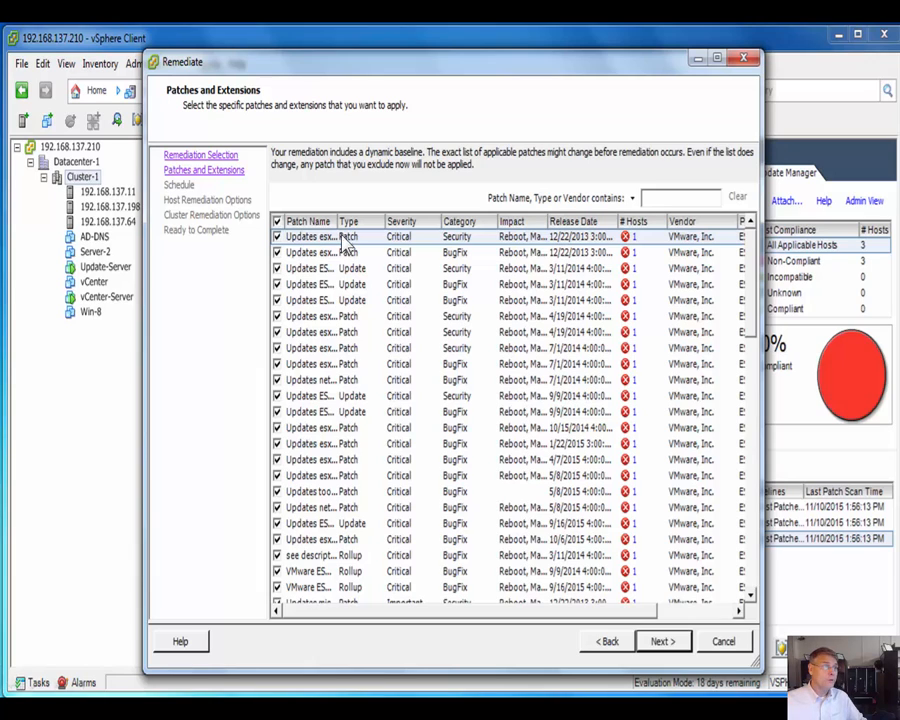
click(660, 642)
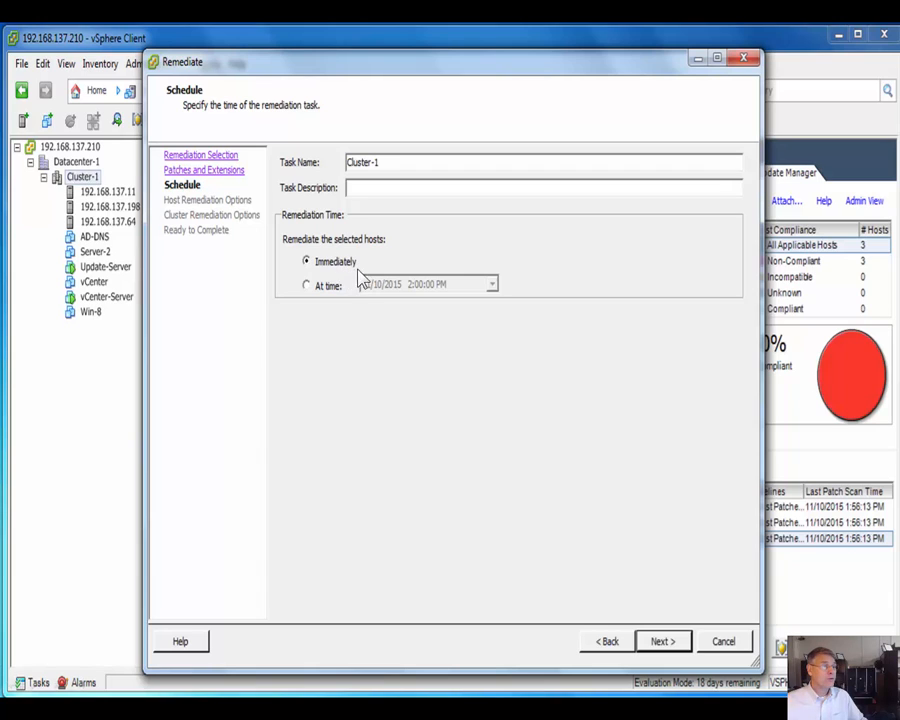
click(313, 285)
click(489, 287)
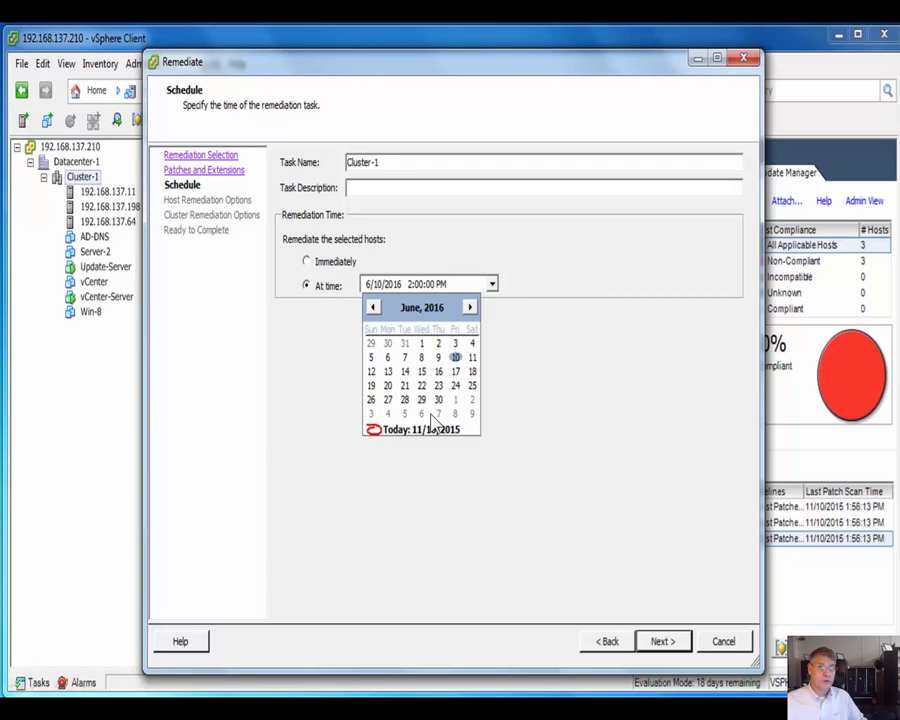
click(308, 263)
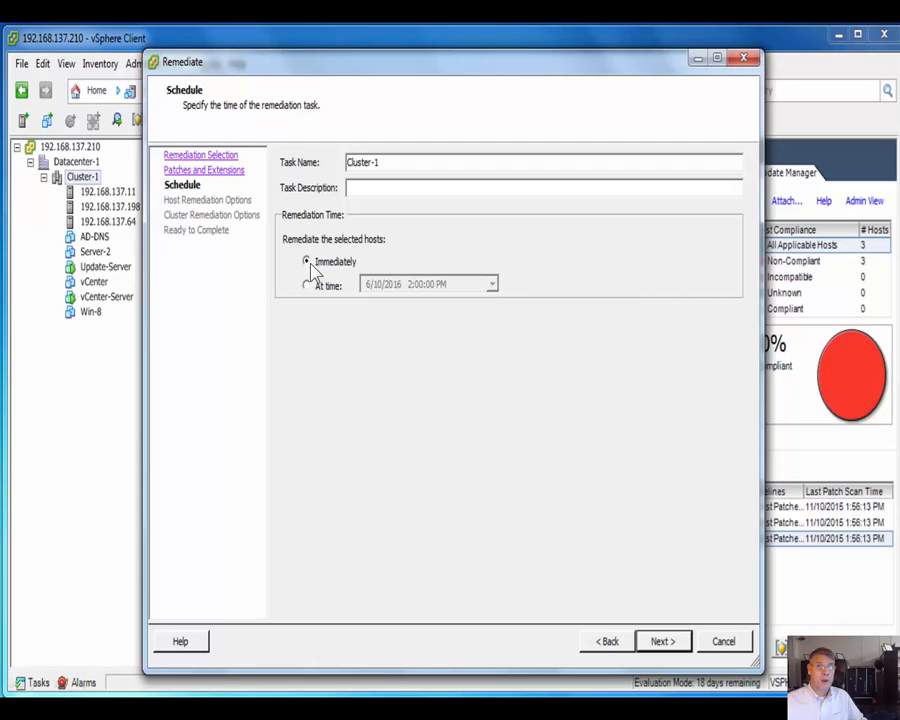
- Accept immediate remediation and the host remediation options with the power state set to Do Not Change VM Power State
click(662, 641)
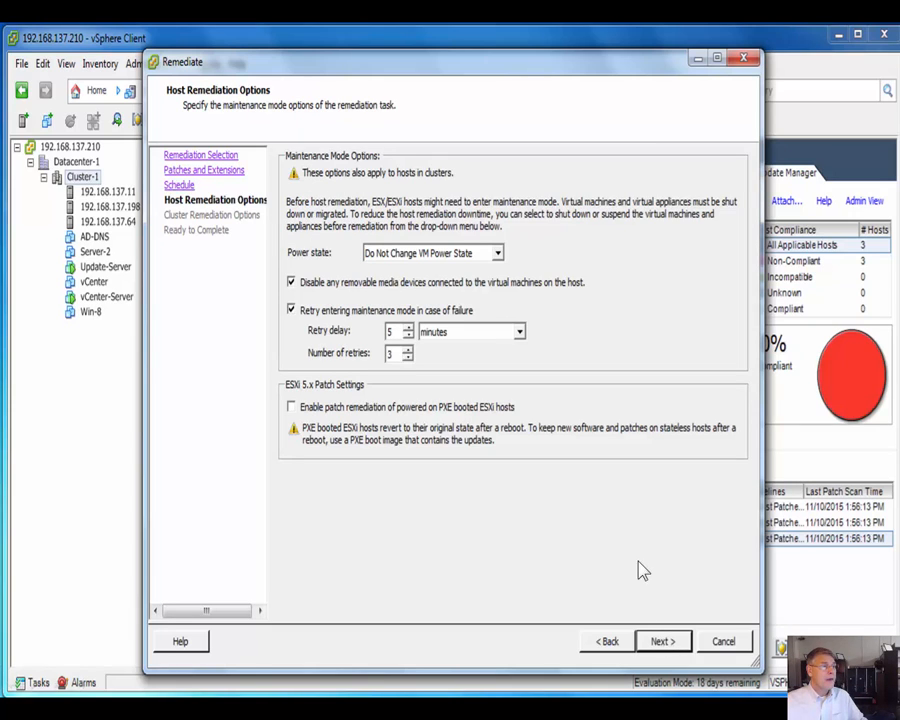
click(497, 255)
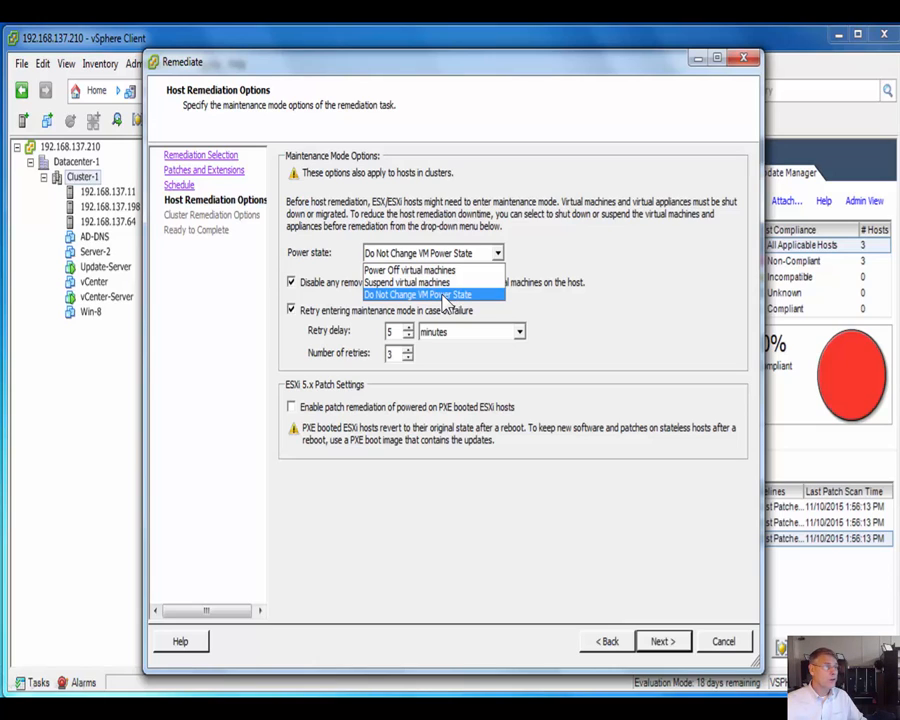
click(445, 296)
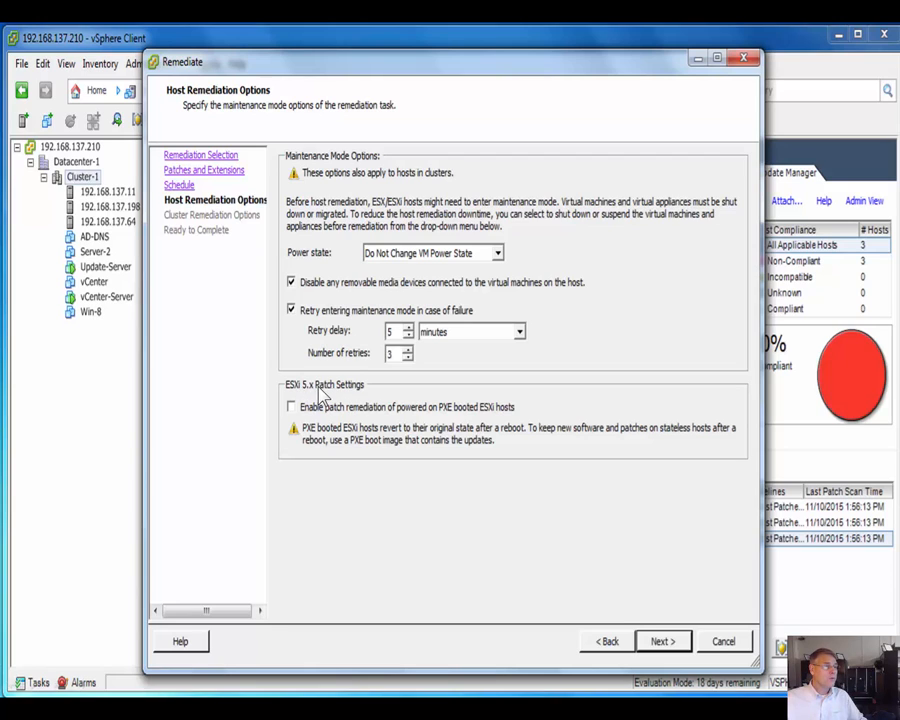
click(663, 642)
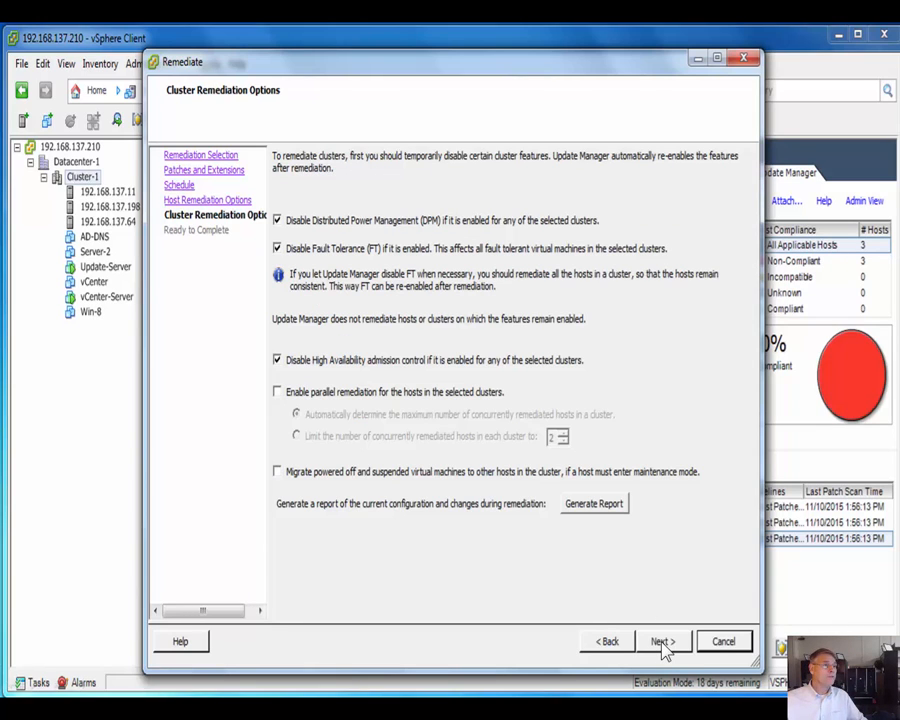
- Generate the cluster remediation options report, review the recommended changes for Cluster-1 and close the report
click(277, 246)
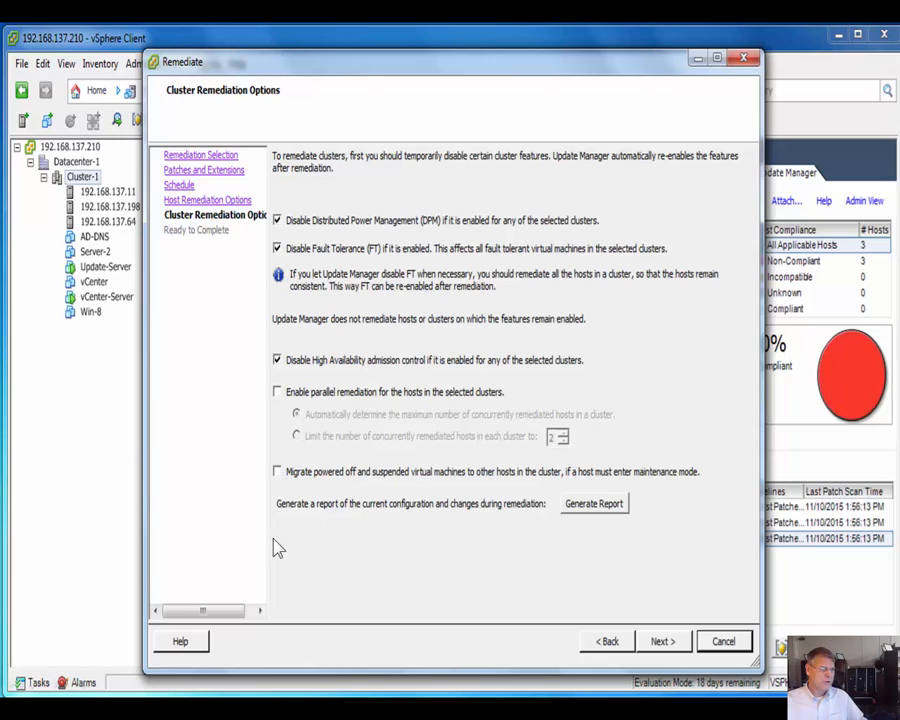
click(607, 504)
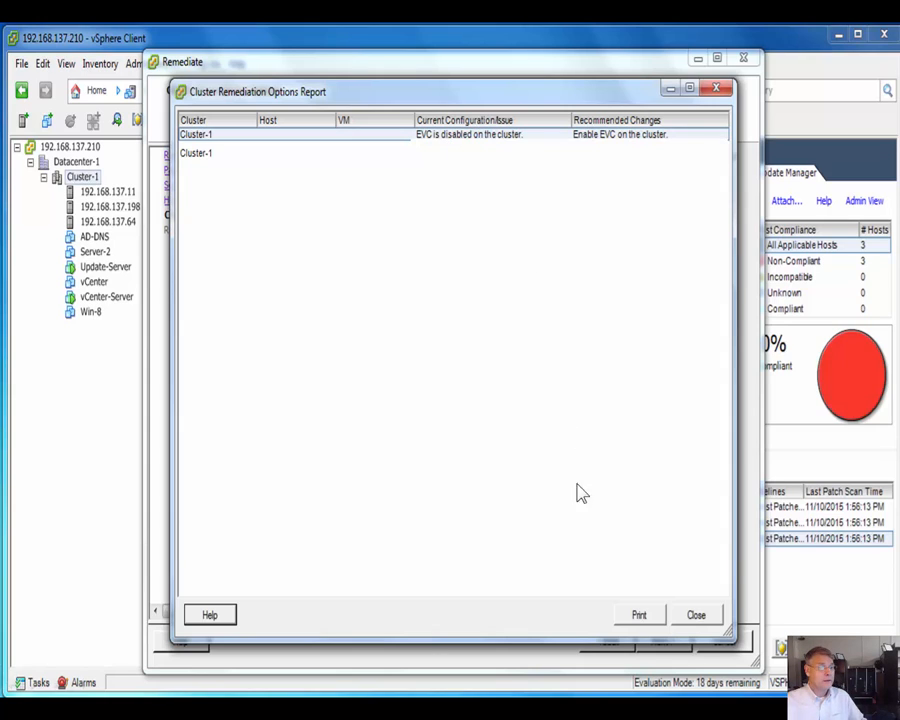
click(702, 616)
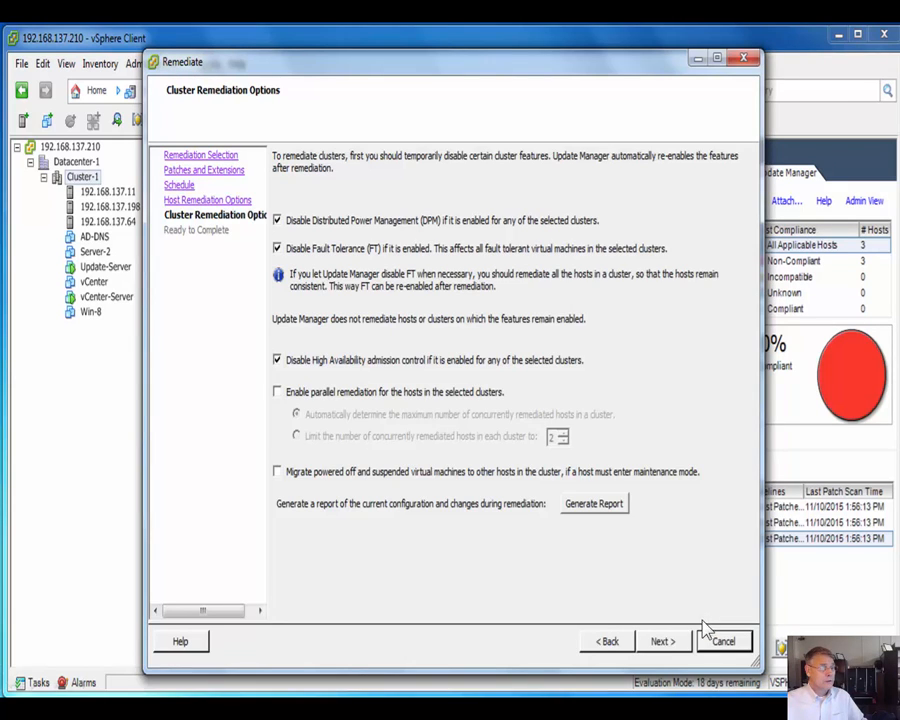
- Accept the cluster remediation options, start the remediation task and close the vSphere Client once it completes
click(668, 644)
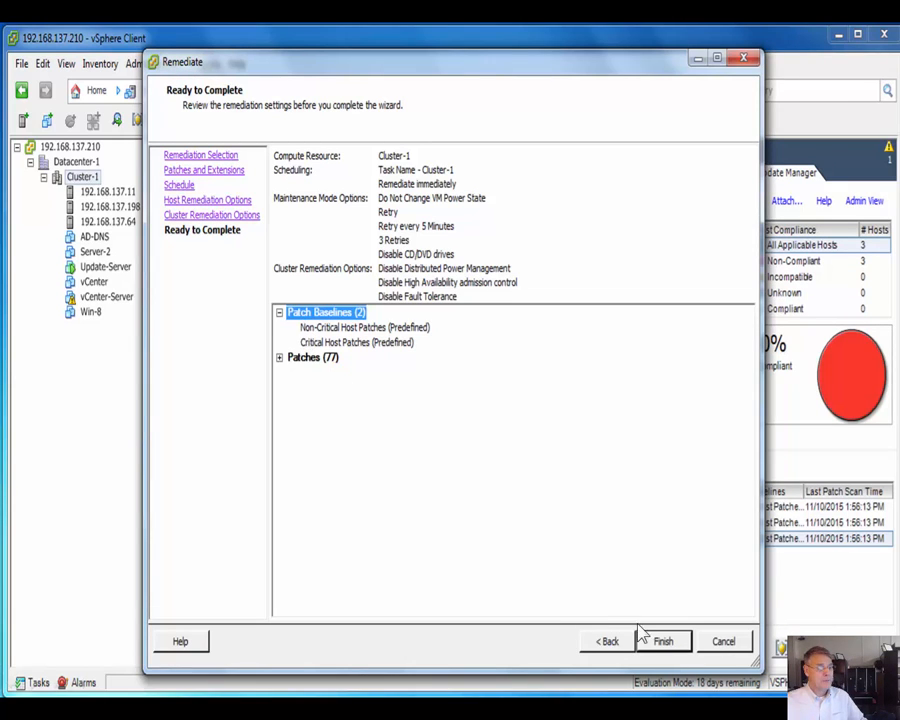
click(664, 643)
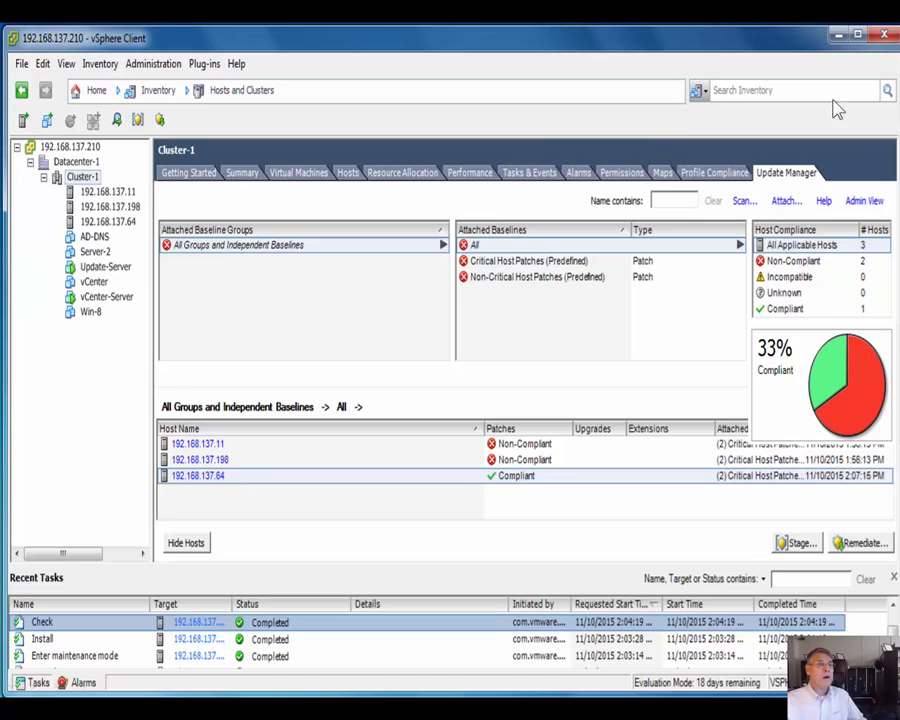
click(885, 42)
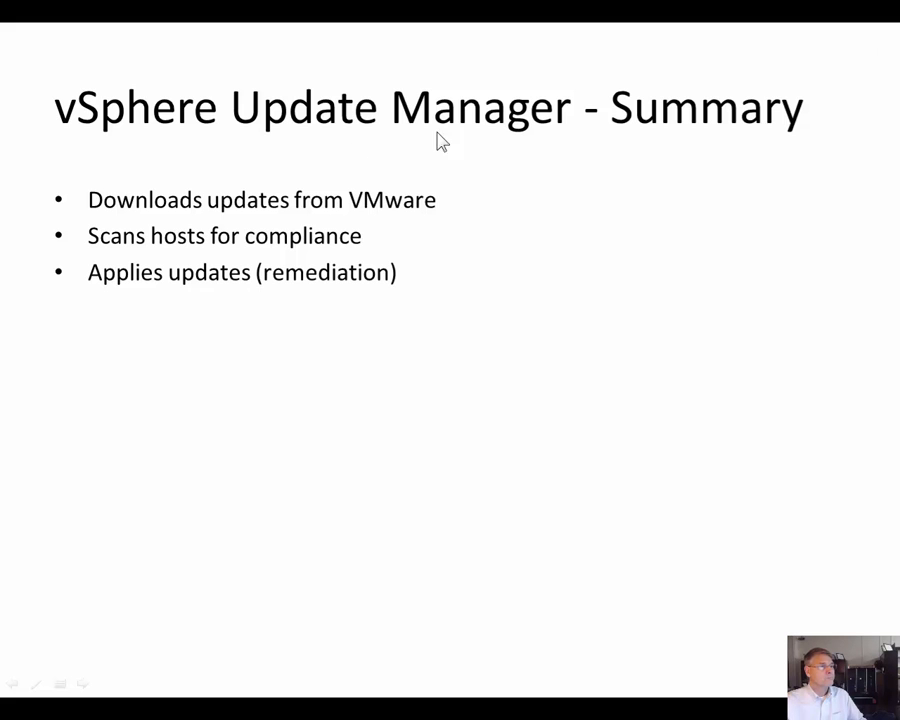